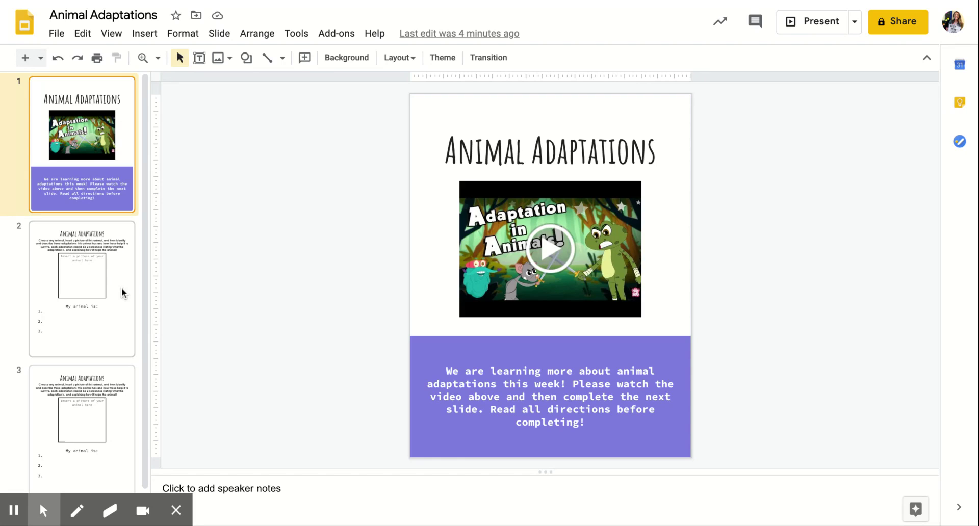
# On slide 2, complete the line so it reads 'My animal is: Caribou'
pyautogui.click(116, 259)
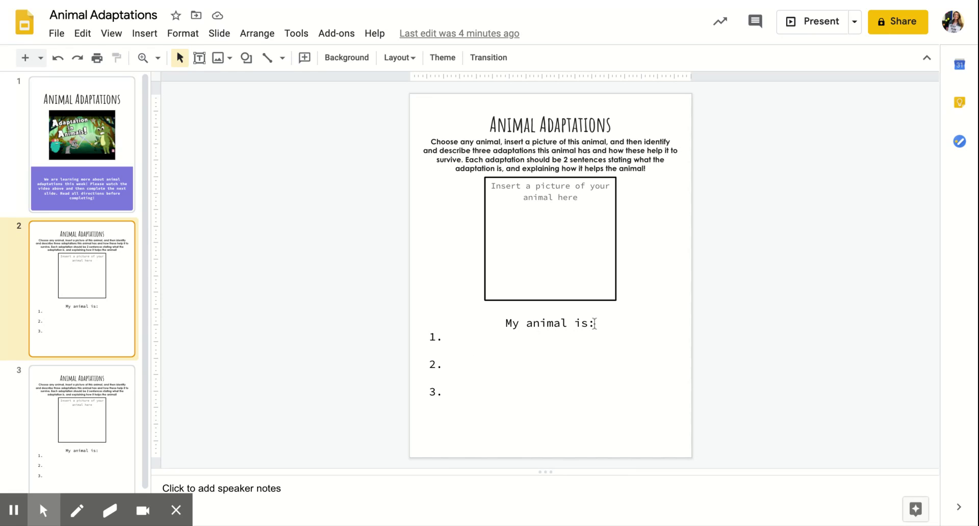
pyautogui.click(618, 328)
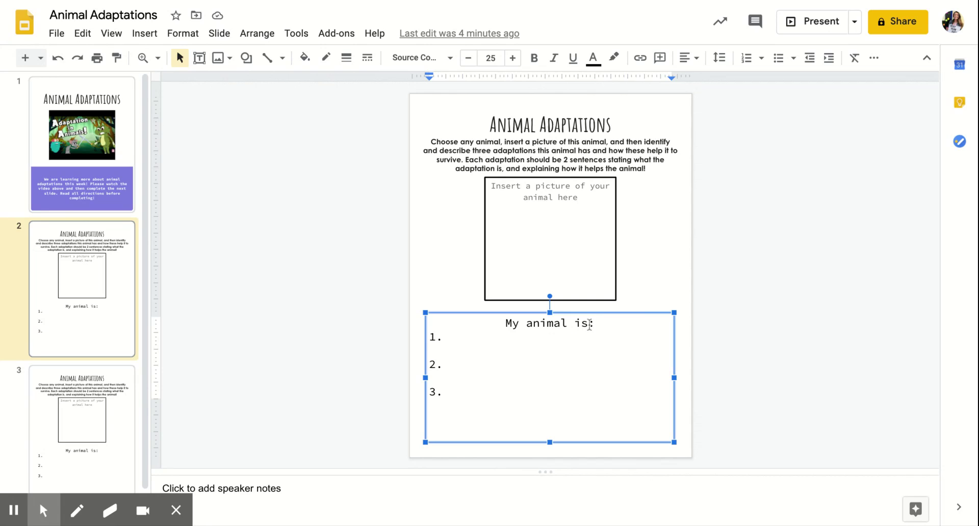
pyautogui.write('Caribou')
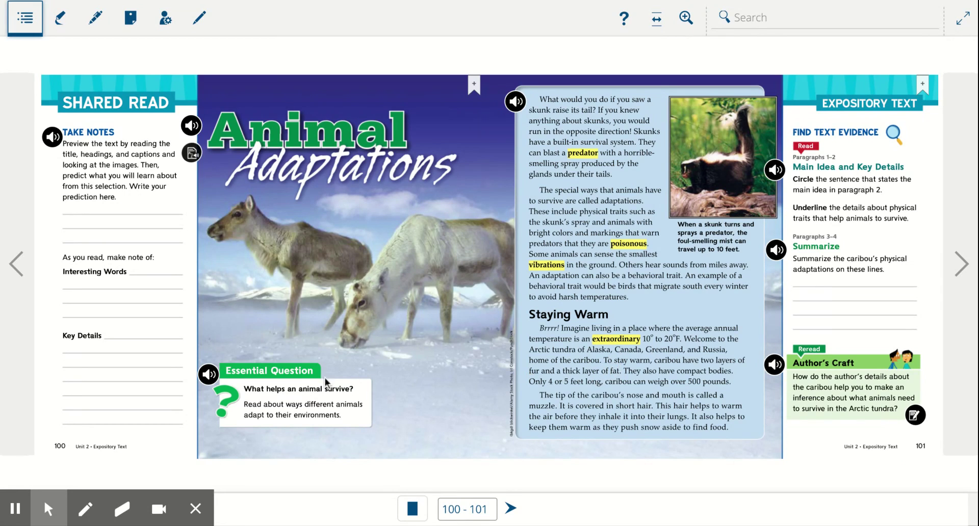
# Write item 1 as 'The caribou have two layers of fur and a thick layer of fat.'
pyautogui.click(17, 516)
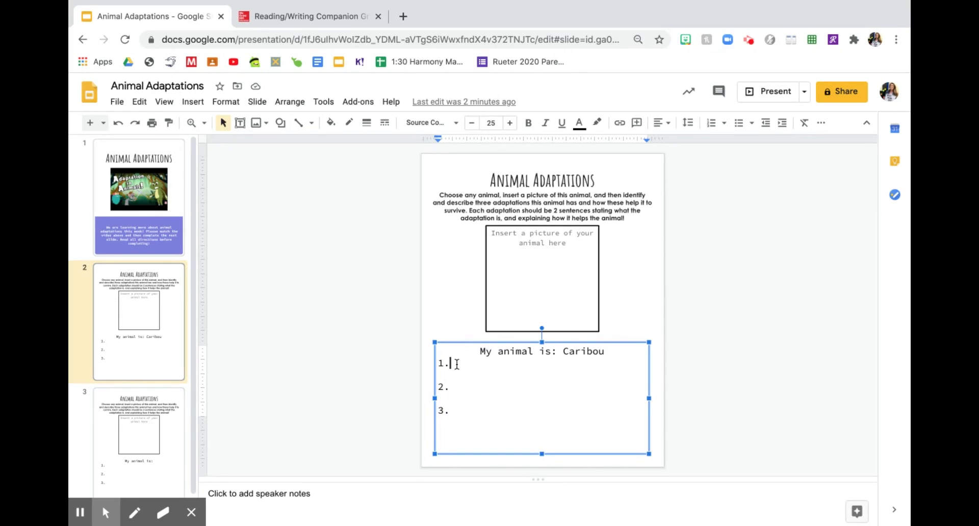
pyautogui.click(468, 364)
pyautogui.write('The')
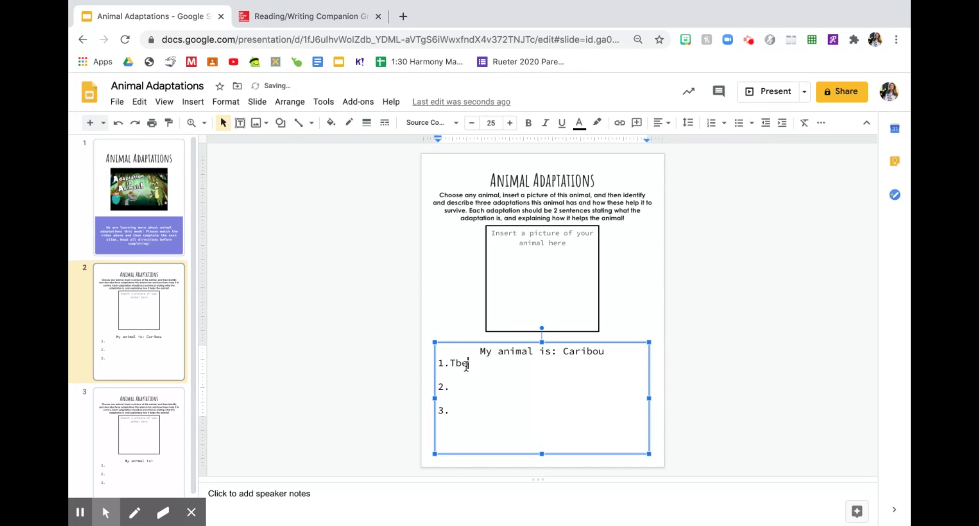
pyautogui.write(' caribou have two layers')
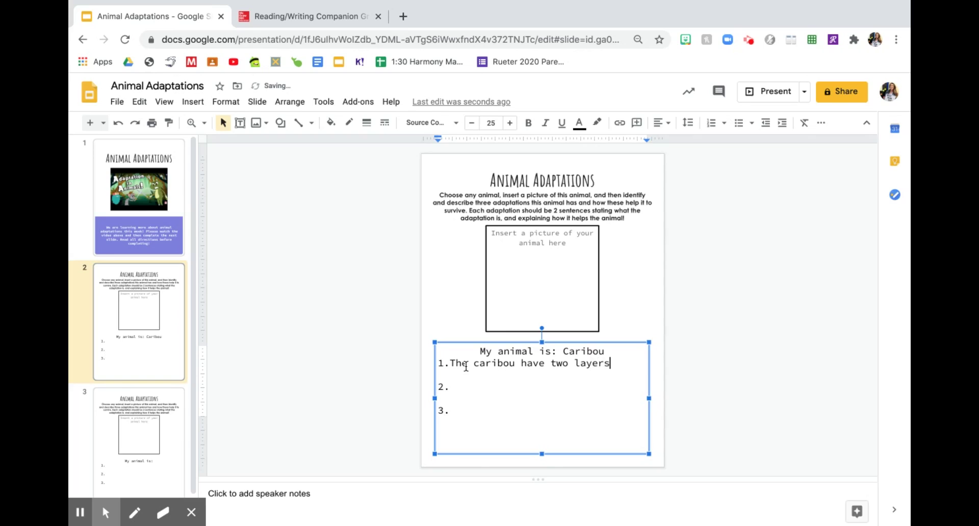
pyautogui.write(' of fat an')
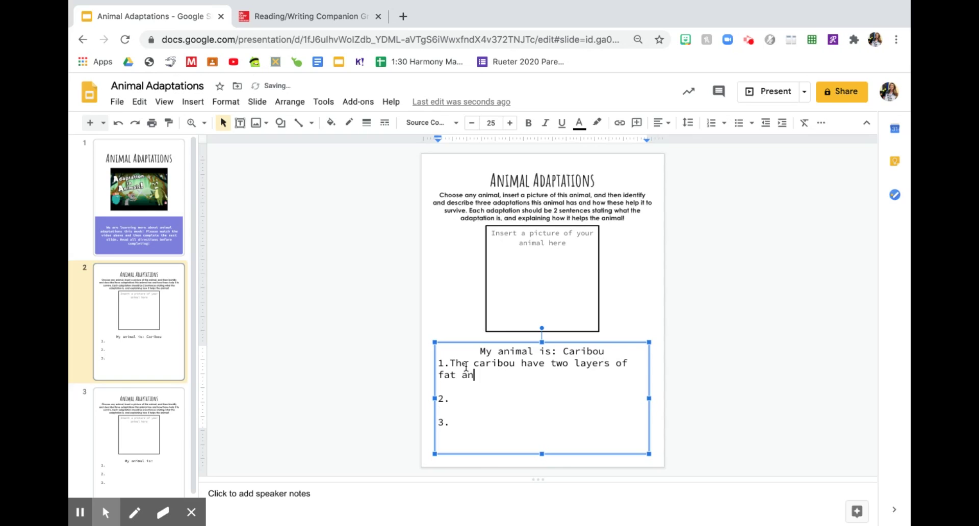
pyautogui.write('d')
pyautogui.press('BackSpace')
pyautogui.press('BackSpace')
pyautogui.press('BackSpace')
pyautogui.press('BackSpace')
pyautogui.press('BackSpace')
pyautogui.press('BackSpace')
pyautogui.press('BackSpace')
pyautogui.press('BackSpace')
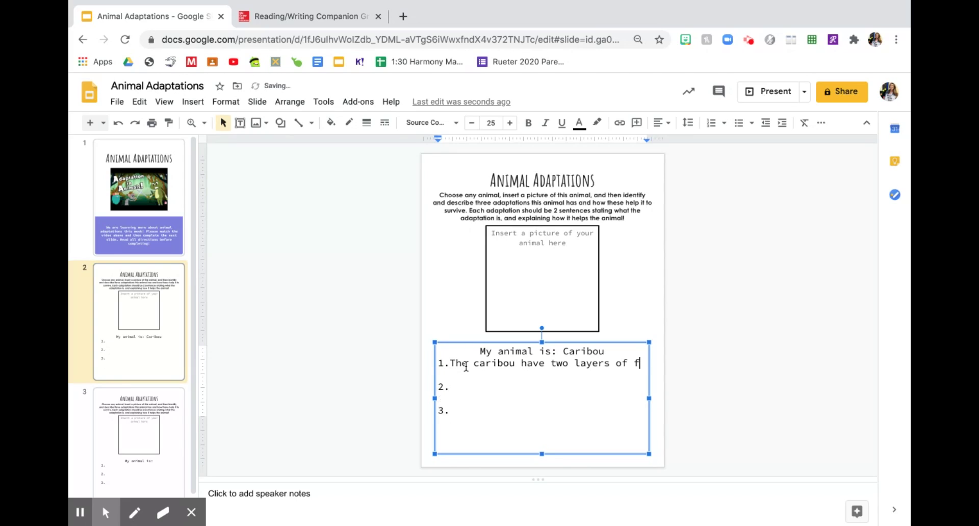
pyautogui.write('fur and a think ')
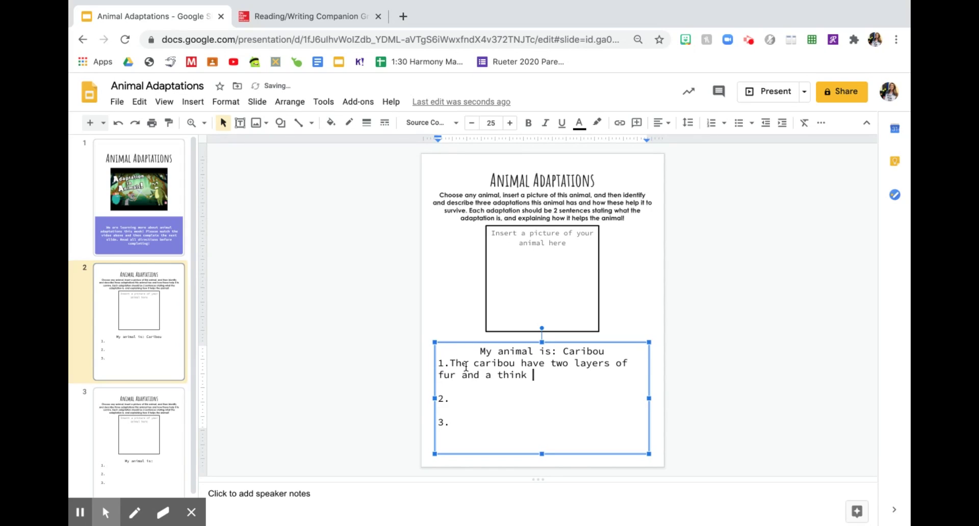
pyautogui.write('layer of fat.')
pyautogui.press('Left')
pyautogui.press('Left')
pyautogui.press('Left')
pyautogui.press('Left')
pyautogui.press('Left')
pyautogui.press('Left')
pyautogui.press('Left')
pyautogui.press('Left')
pyautogui.press('Left')
pyautogui.press('Left')
pyautogui.press('Left')
pyautogui.press('Left')
pyautogui.press('Left')
pyautogui.press('BackSpace')
pyautogui.write('c')
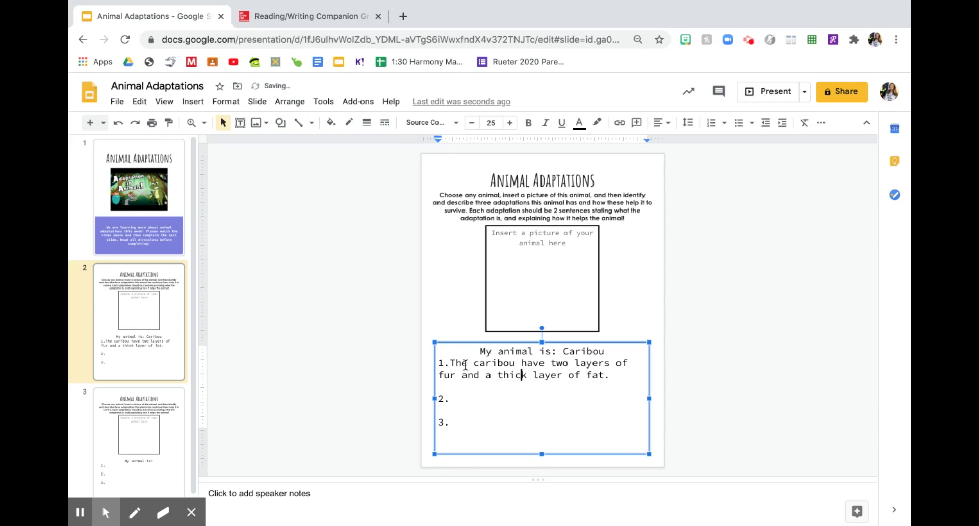
# Add 'This helps the animal to stay warm in its cold environment.' and remove the blank line
pyautogui.click(615, 375)
pyautogui.write('This helps the an')
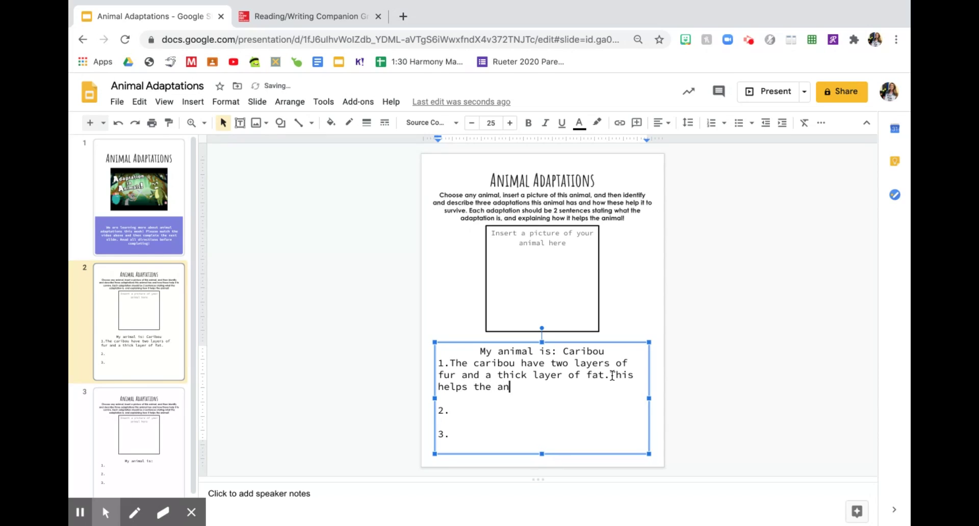
pyautogui.write('imal to stay warm in its')
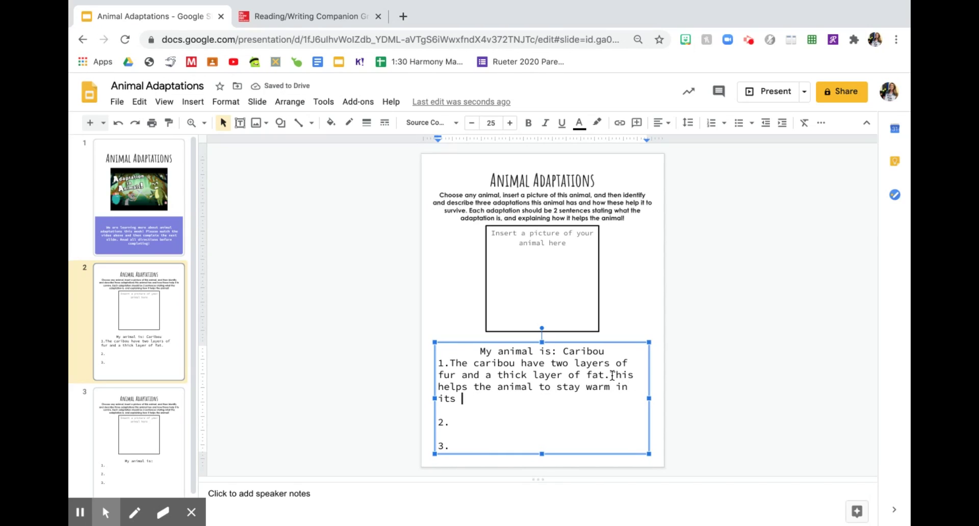
pyautogui.press('BackSpace')
pyautogui.press('BackSpace')
pyautogui.press('BackSpace')
pyautogui.write("t's cold enviro")
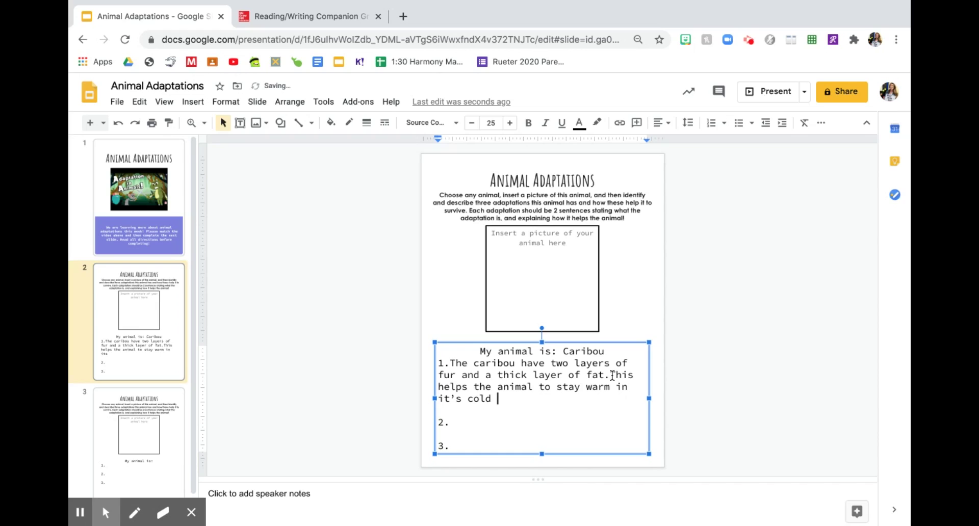
pyautogui.write('nment.')
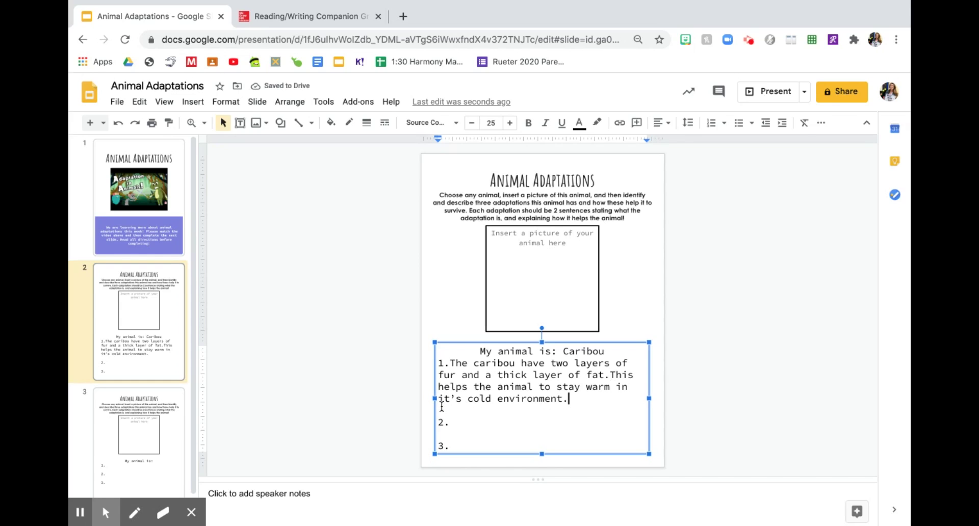
pyautogui.click(442, 410)
pyautogui.press('BackSpace')
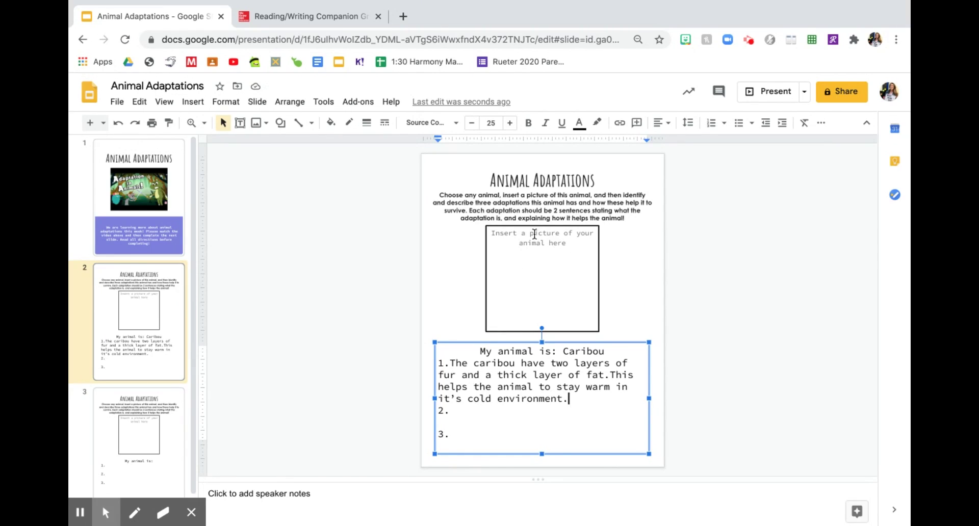
# For the picture placeholder, web-search 'caribou animal' images and pick the grazing caribou photo
pyautogui.click(549, 243)
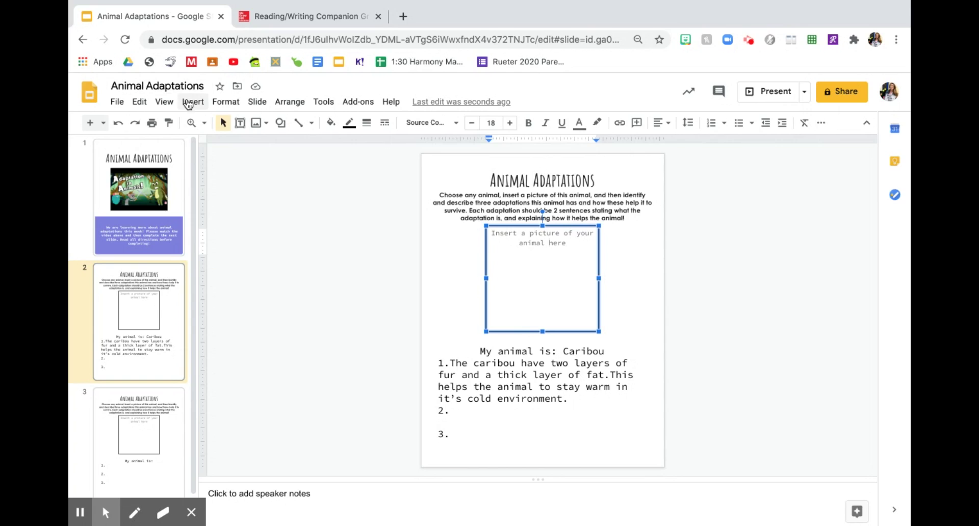
pyautogui.click(192, 101)
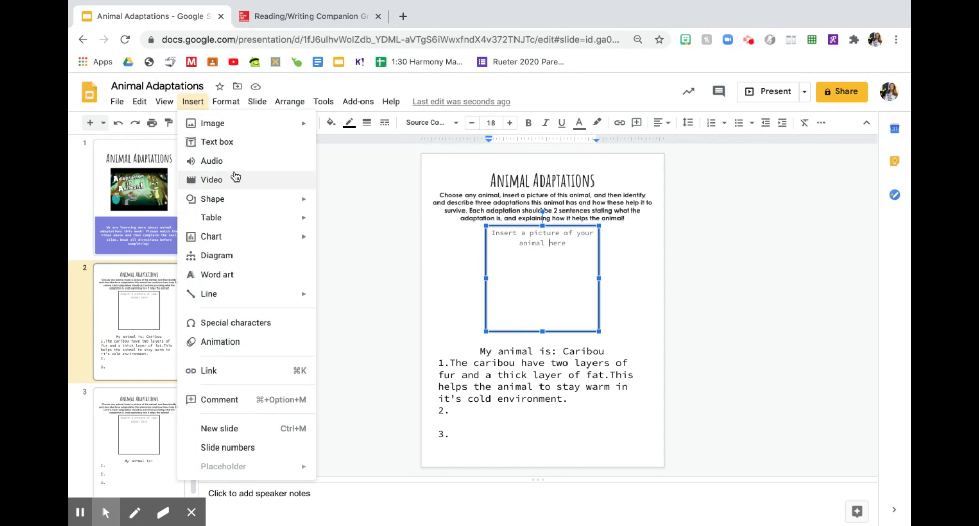
pyautogui.moveTo(289, 130)
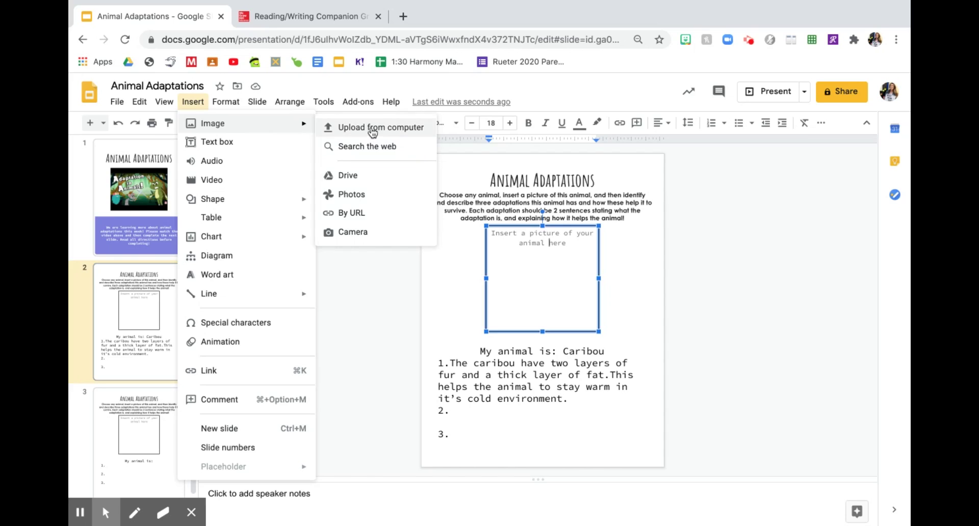
pyautogui.click(362, 147)
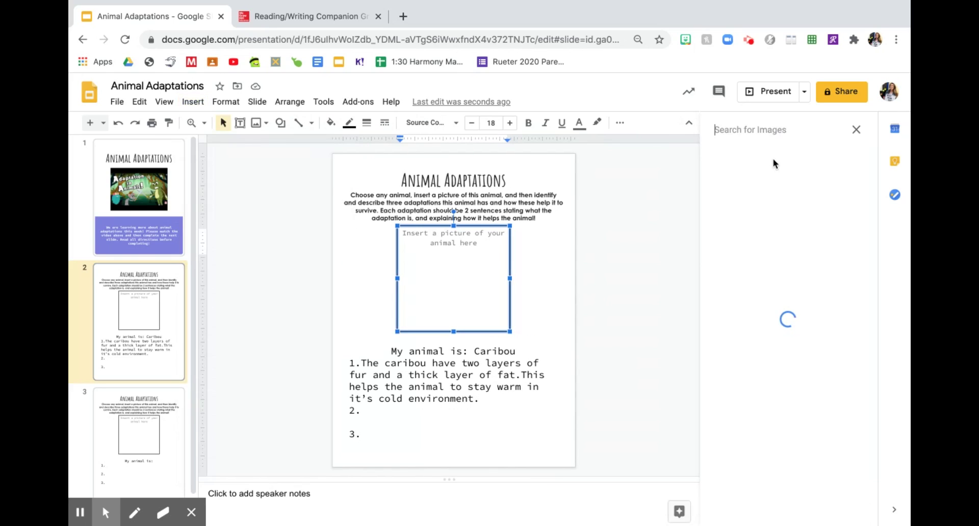
pyautogui.write('caribou')
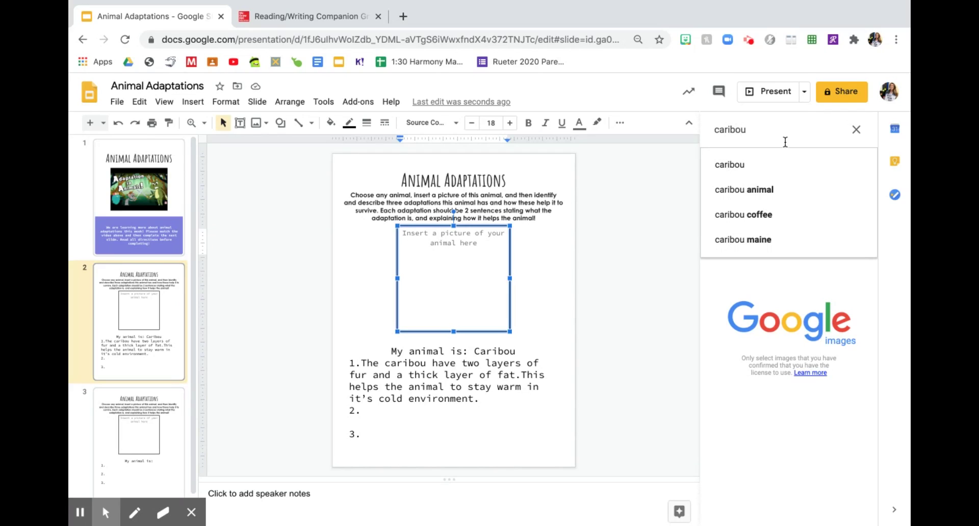
pyautogui.click(802, 187)
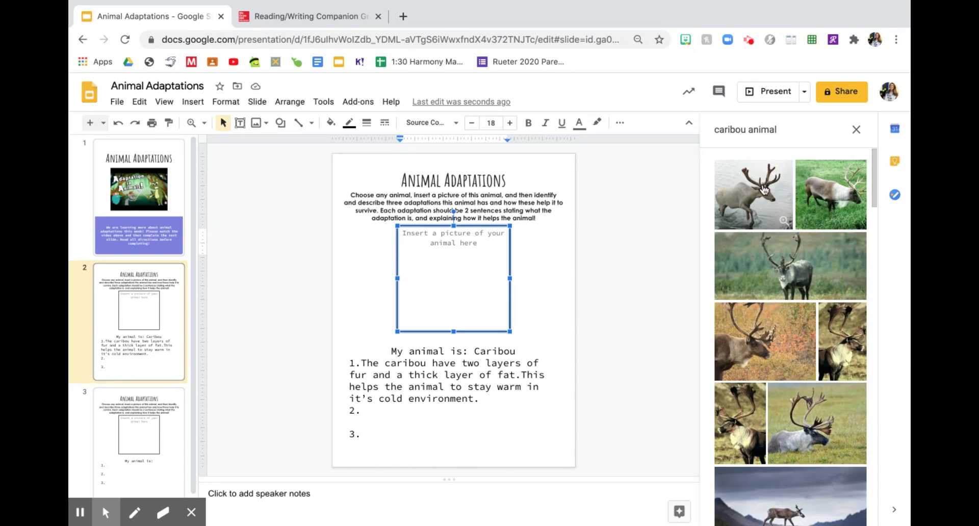
pyautogui.click(827, 196)
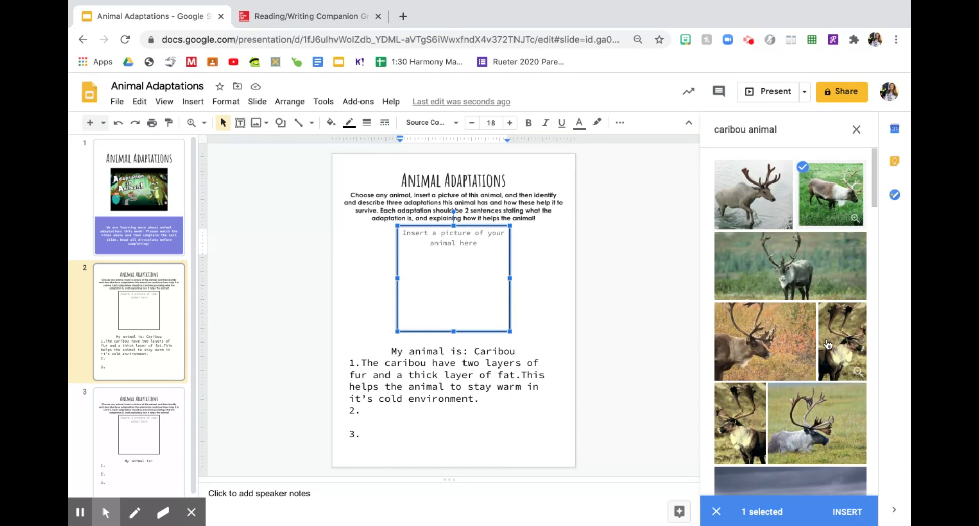
pyautogui.scroll(-2, 822, 347)
pyautogui.scroll(1, 817, 334)
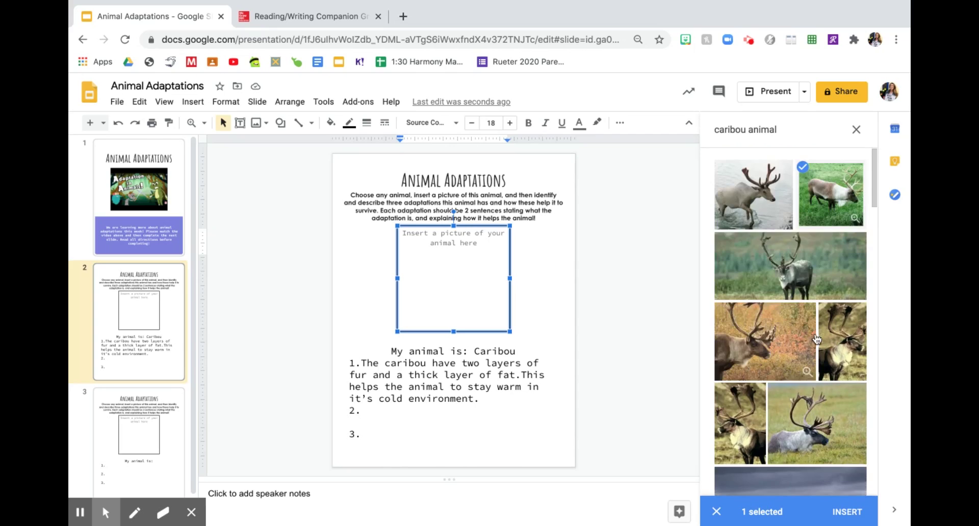
pyautogui.scroll(-3, 819, 352)
pyautogui.scroll(4, 818, 352)
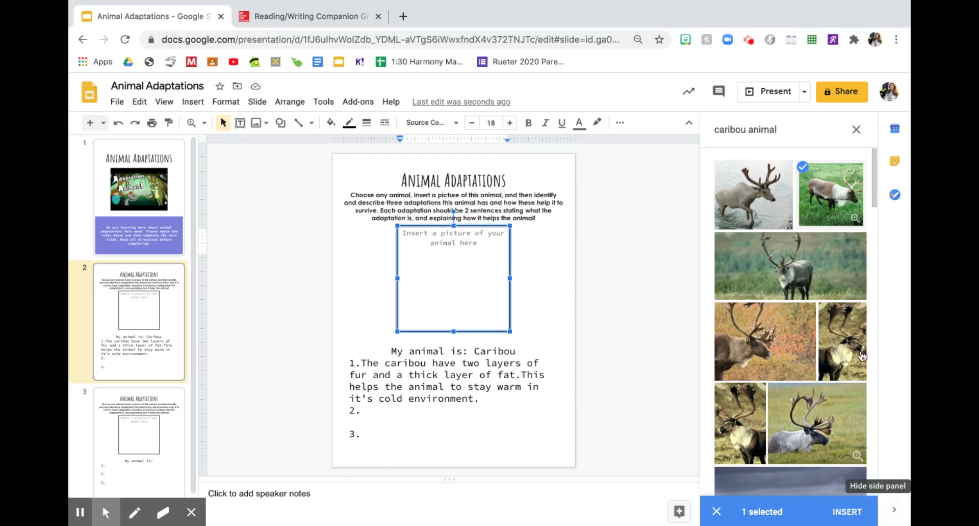
# Insert the grazing caribou photo, shrink it and centre it above 'My animal is: Caribou'
pyautogui.click(846, 512)
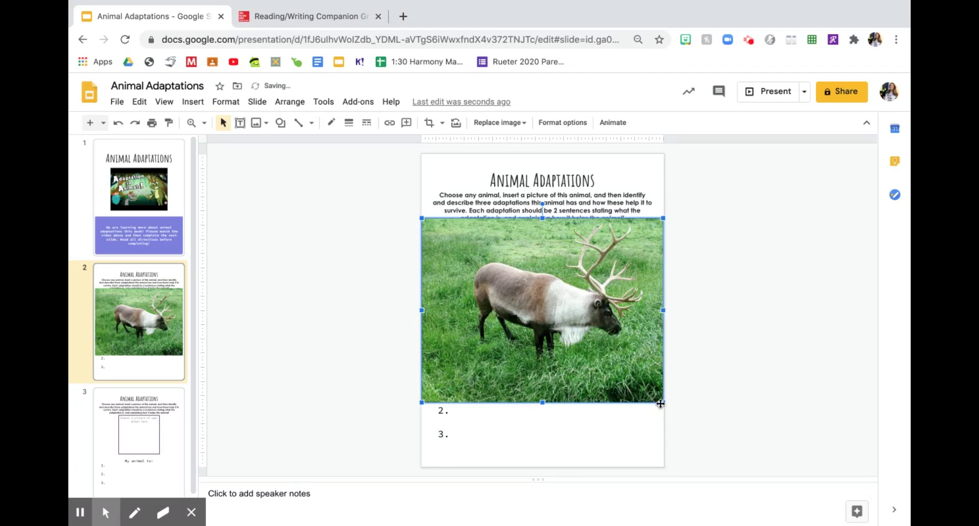
pyautogui.moveTo(663, 402); pyautogui.dragTo(559, 329)
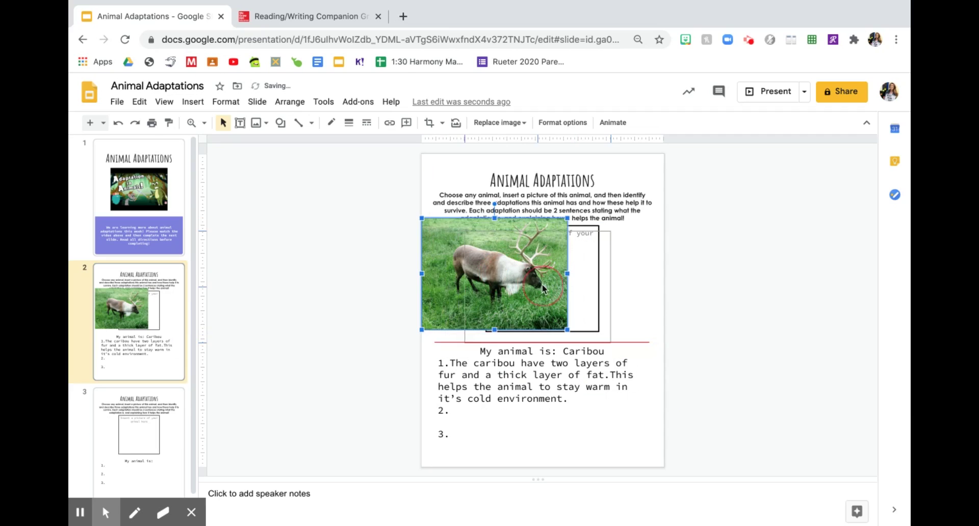
pyautogui.moveTo(549, 275); pyautogui.dragTo(551, 274)
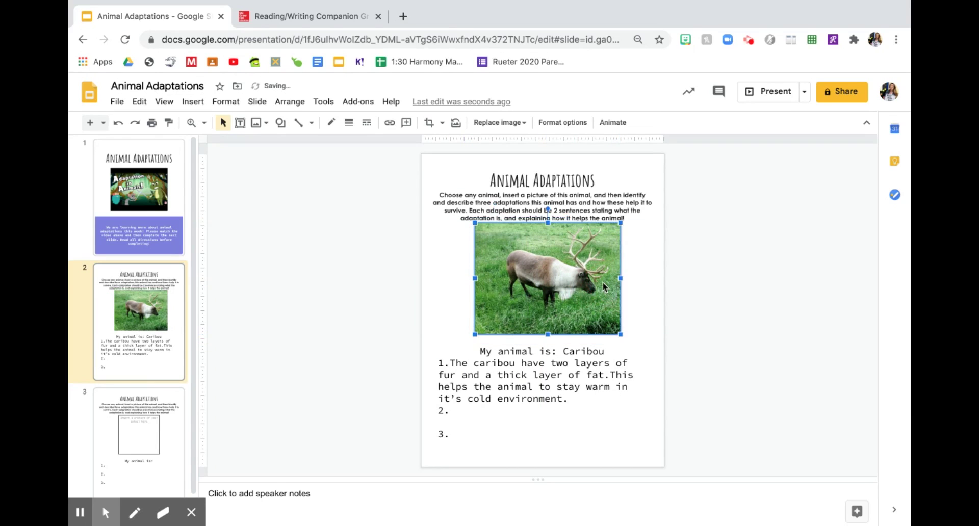
pyautogui.click(736, 269)
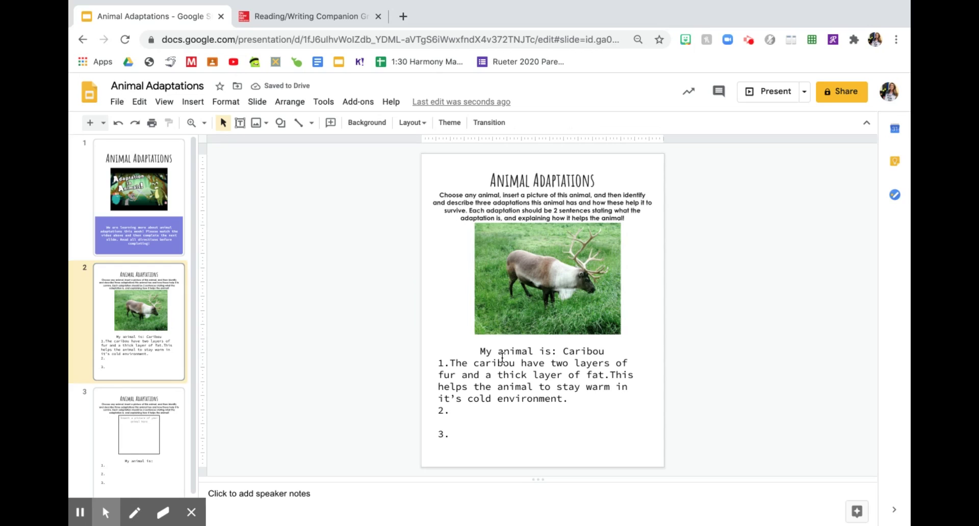